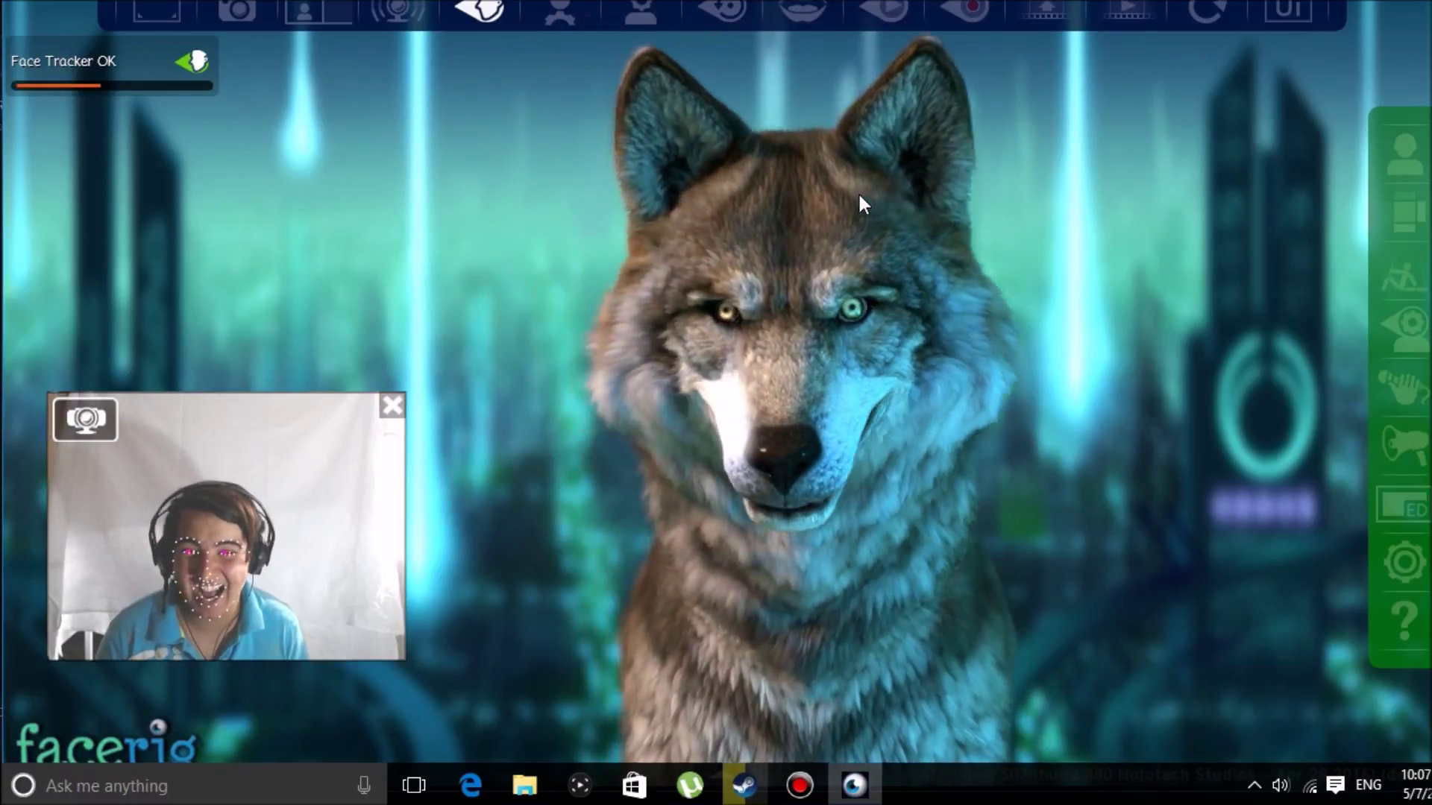
Switch the avatar from the wolf to the blonde elf.
key(Right)
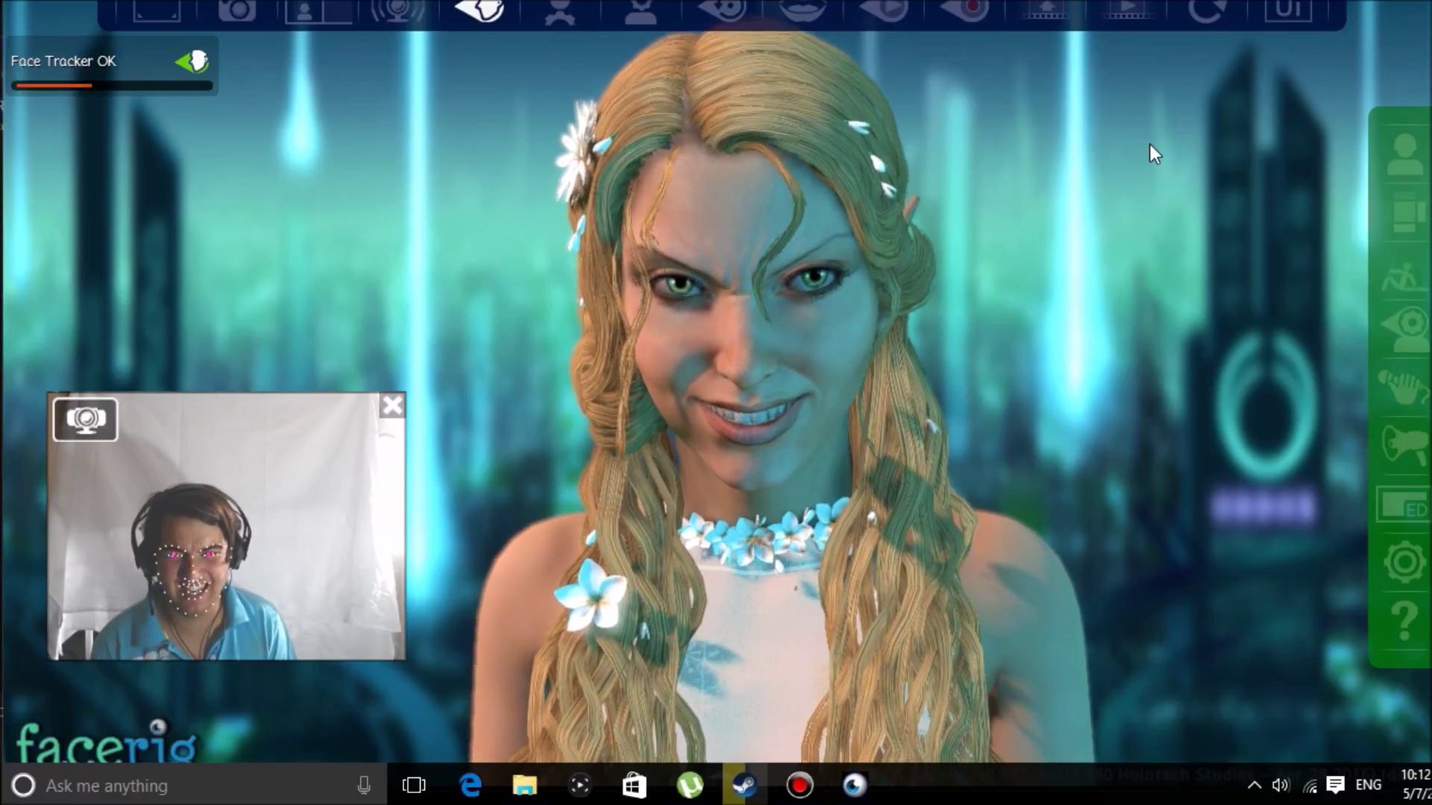
Swap the blonde elf avatar for the horned red demon.
key(Right)
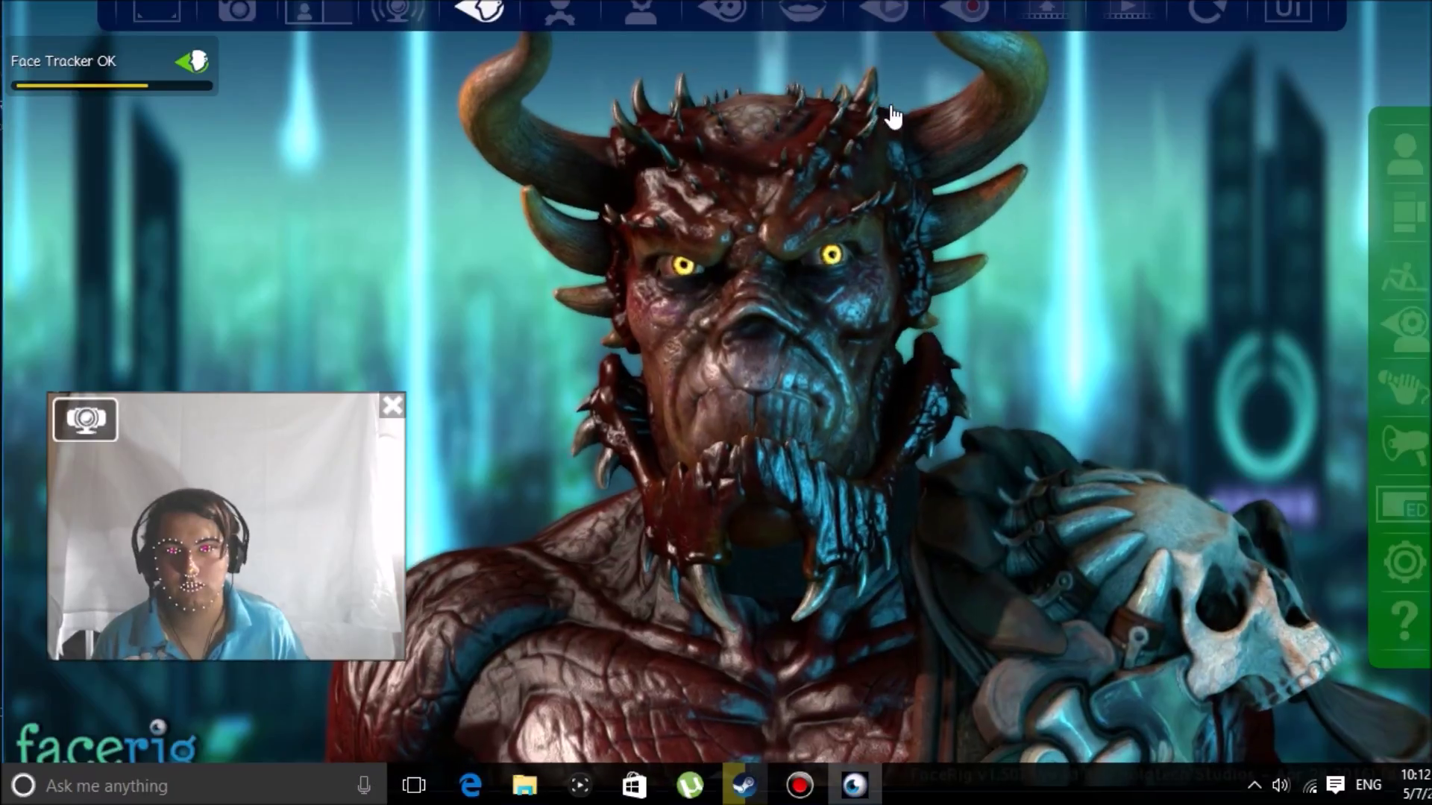